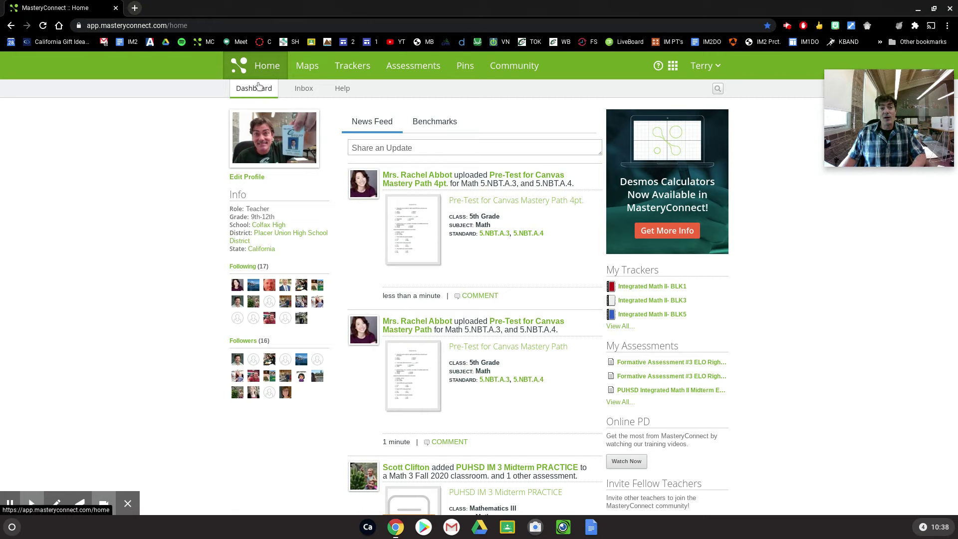
Show the Trackers page listing Integrated Math II BLK1, BLK3 and BLK5
left_click(358, 74)
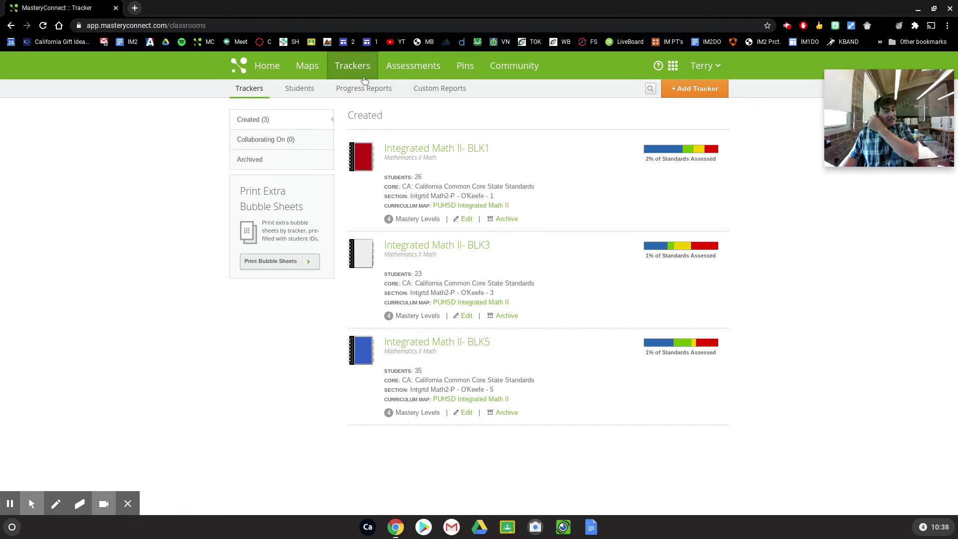
Open the Integrated Math II- BLK1 tracker and hide its Right Triangle Trigonometry and unassigned standards columns
left_click(407, 150)
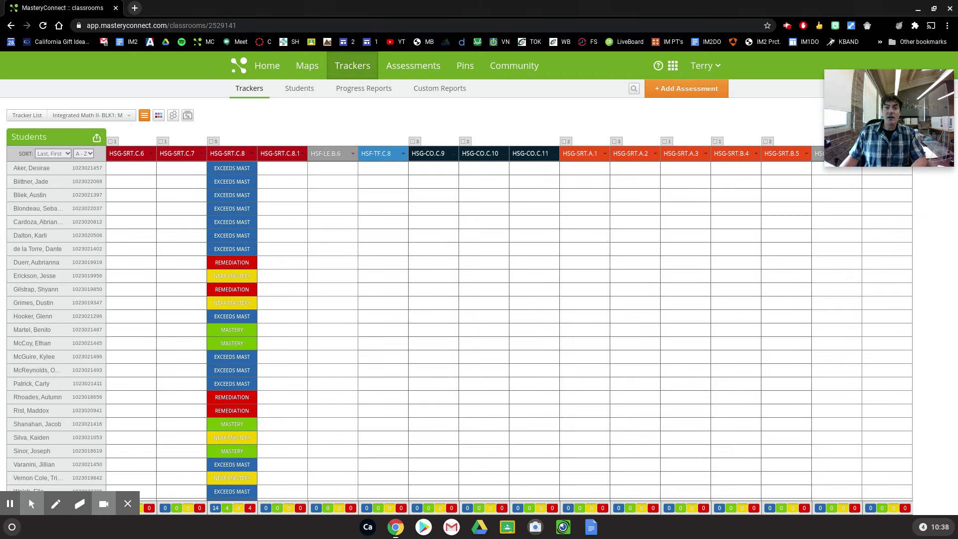
left_click(161, 117)
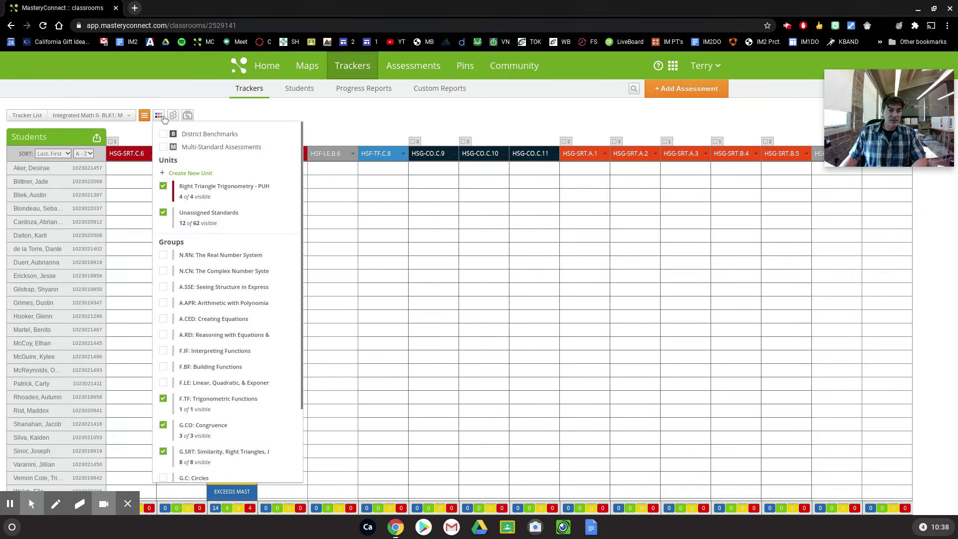
left_click(164, 188)
left_click(164, 204)
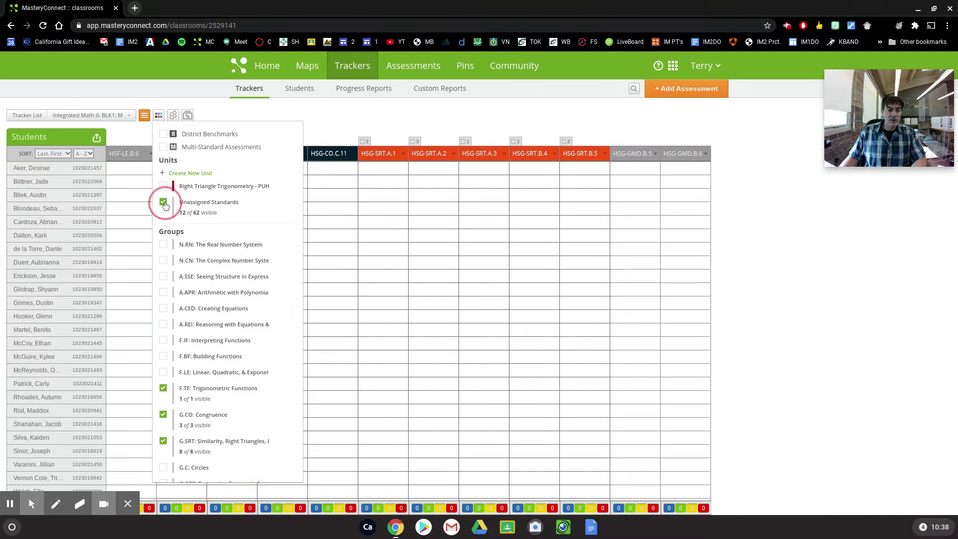
left_click(384, 115)
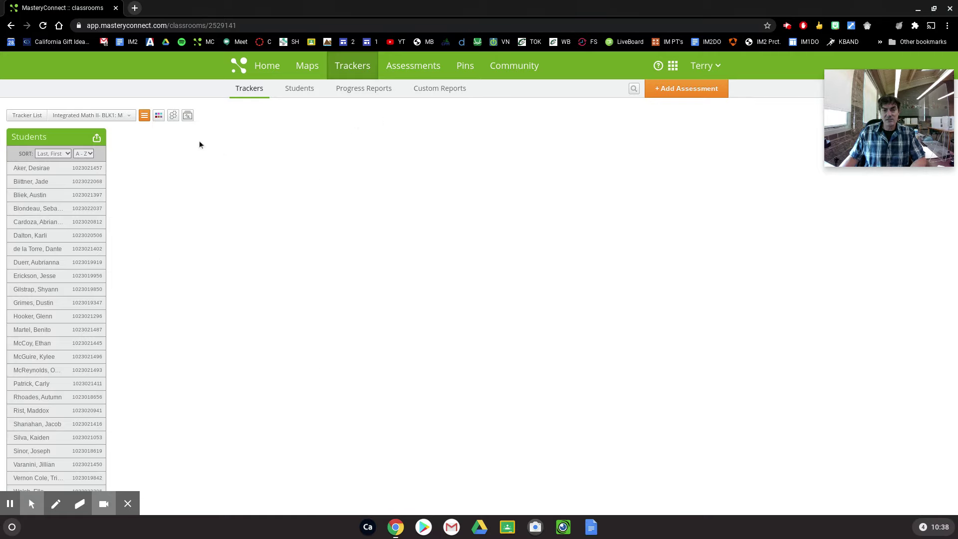
Turn the unassigned standards and Right Triangle Trigonometry columns back on in the grid filter
mouse_move(158, 116)
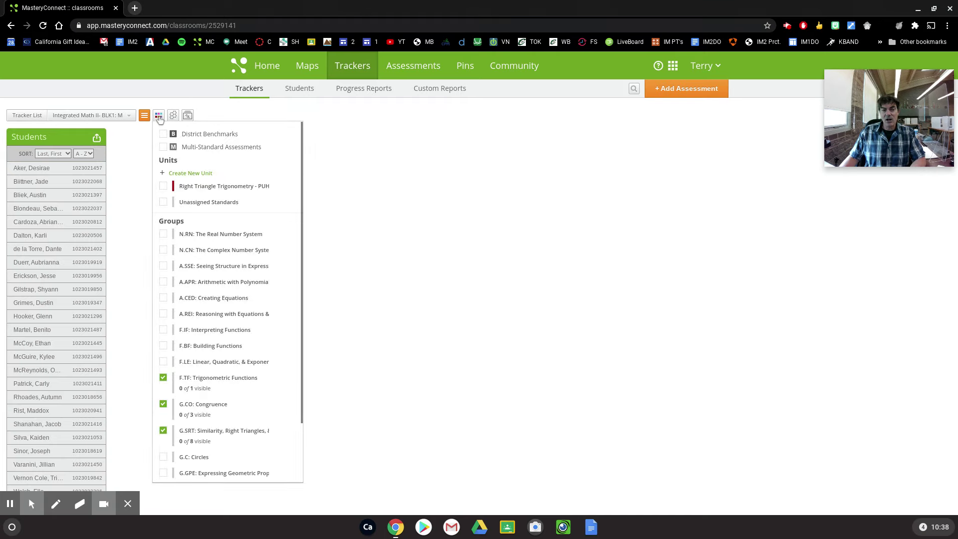
left_click(158, 117)
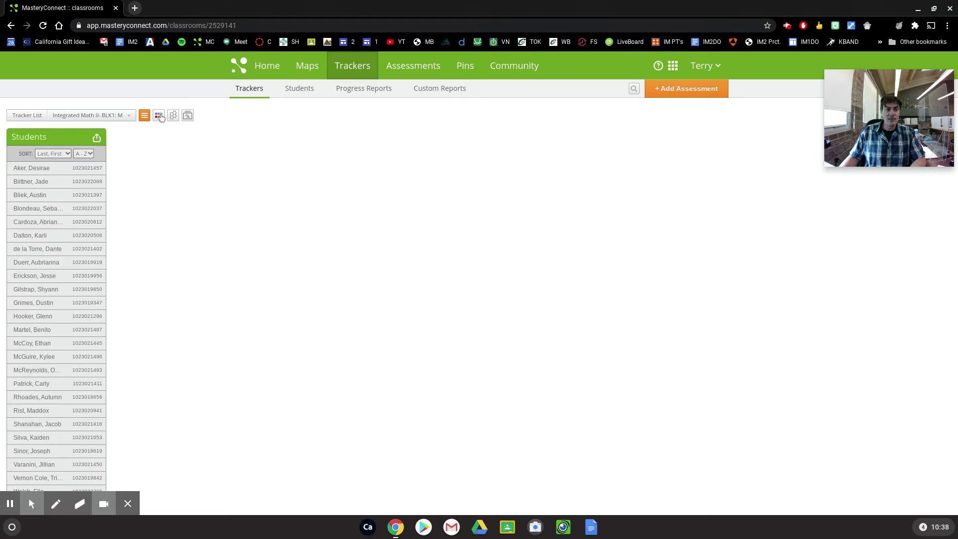
left_click(159, 116)
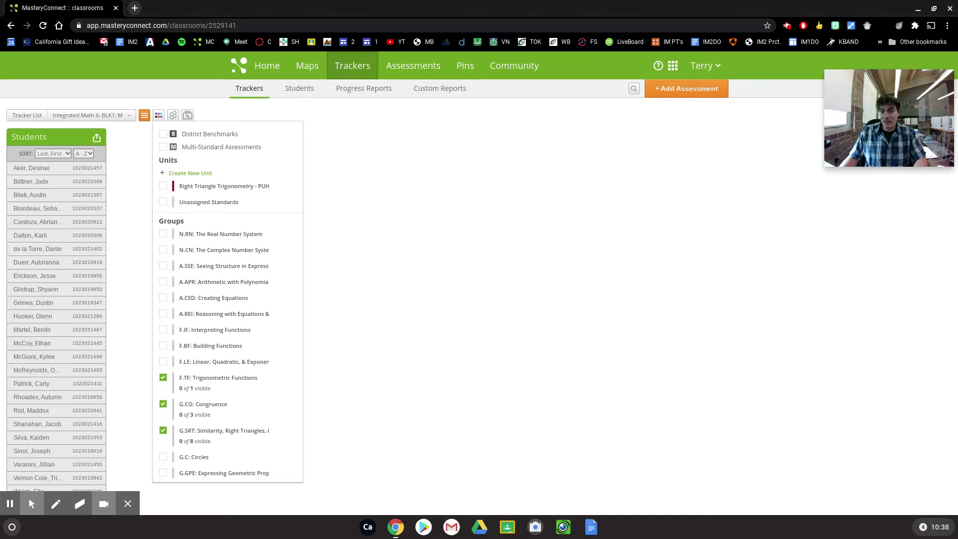
left_click(163, 201)
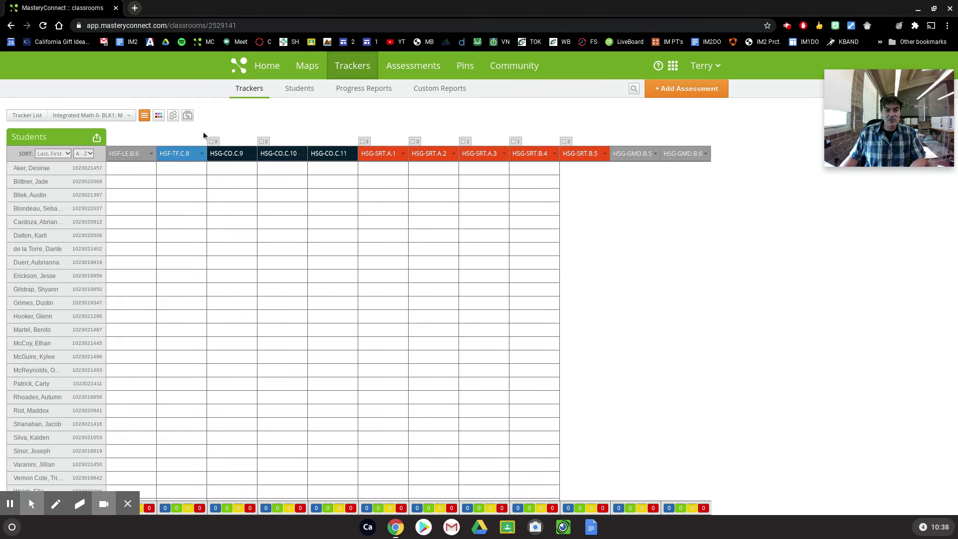
left_click(158, 115)
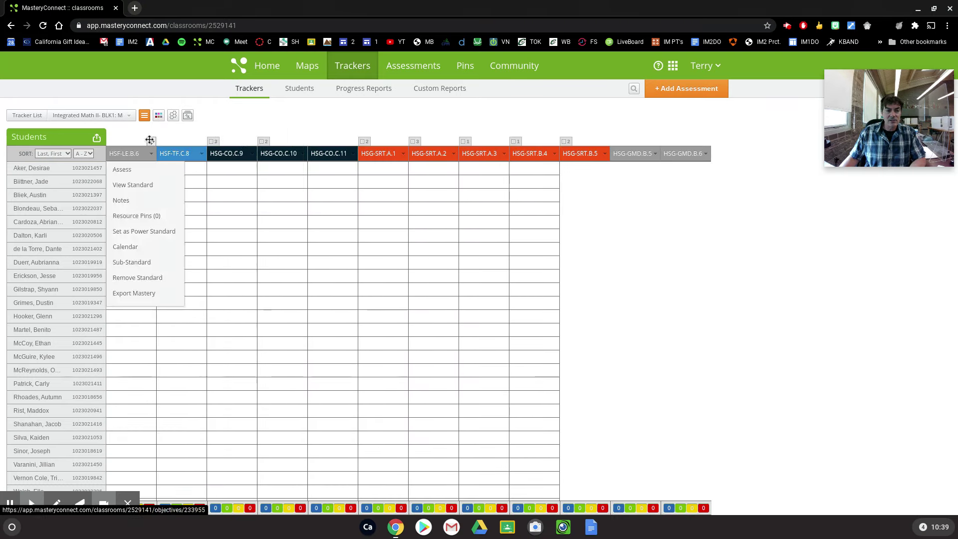
left_click(164, 186)
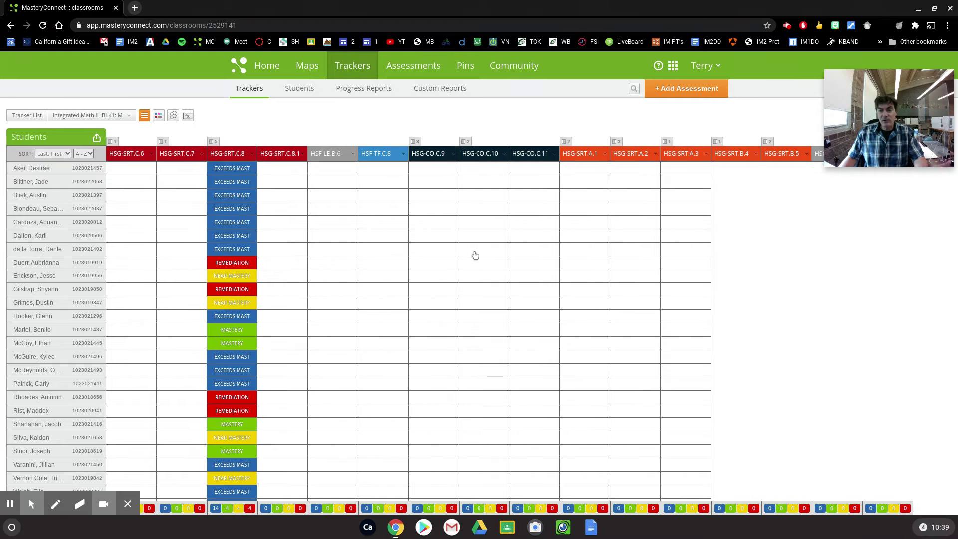
Visit the HSG-SRT.C.7 standard page, go back, then open the HSG-SRT.C.8 standard page
mouse_move(220, 165)
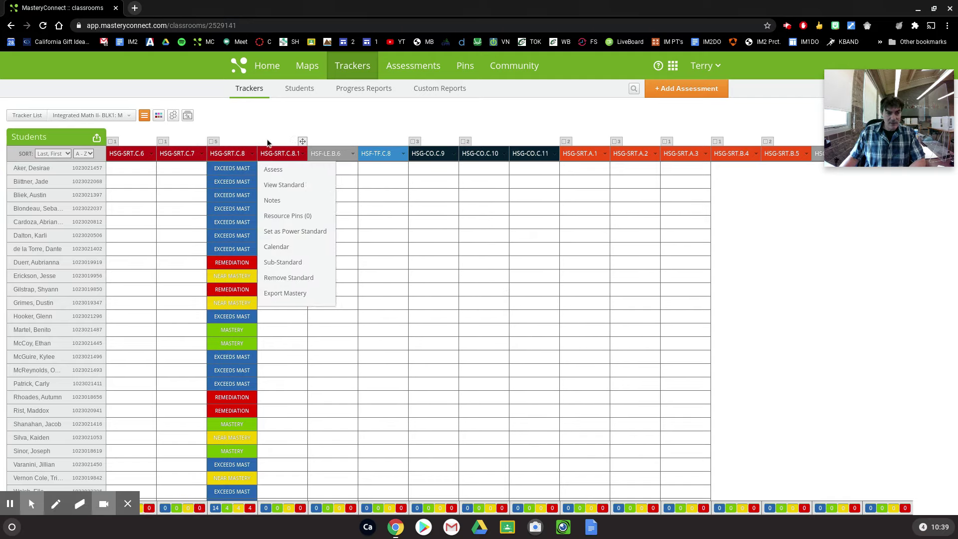
mouse_move(418, 142)
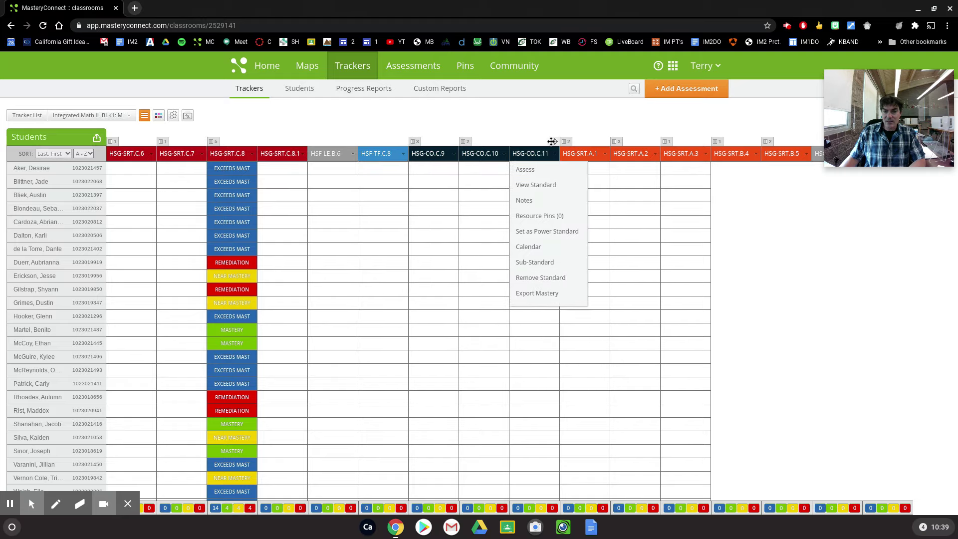
mouse_move(169, 148)
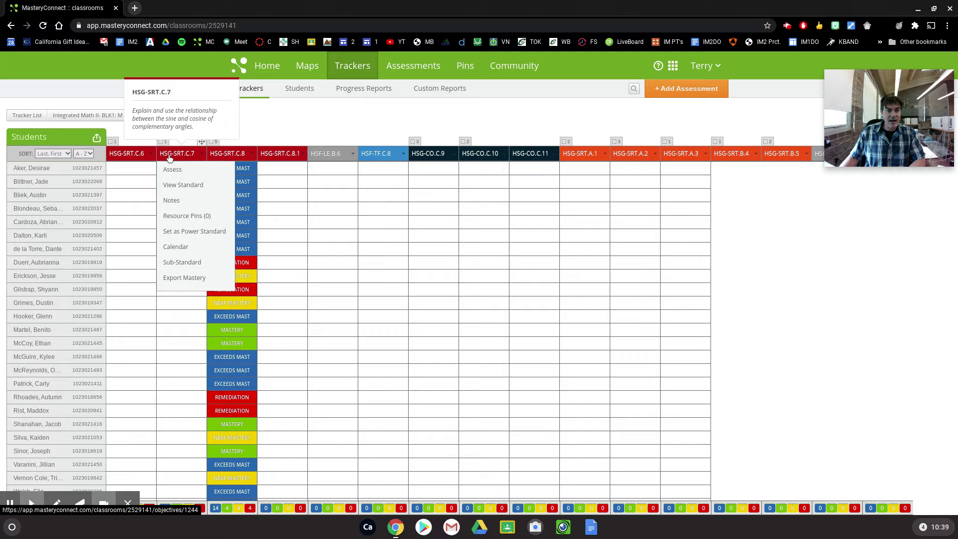
left_click(170, 155)
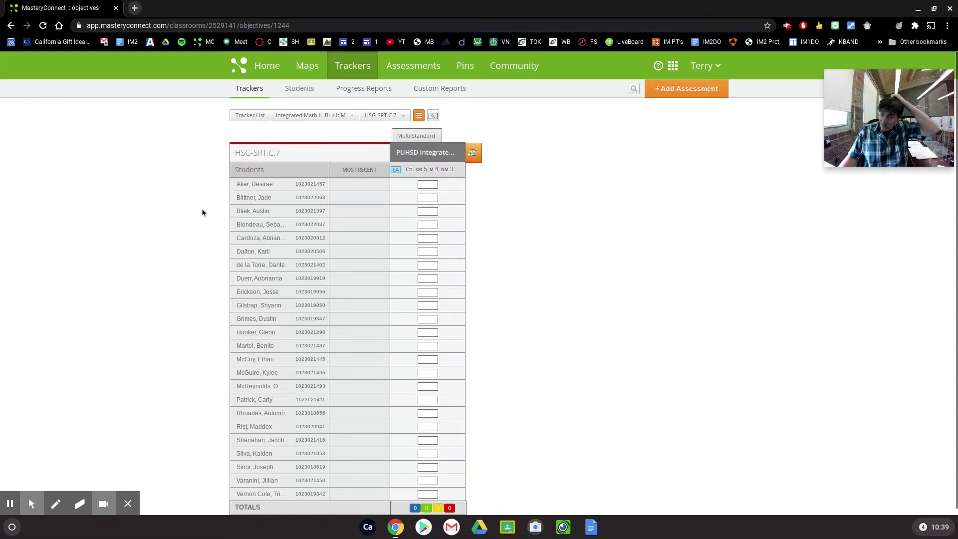
left_click(11, 25)
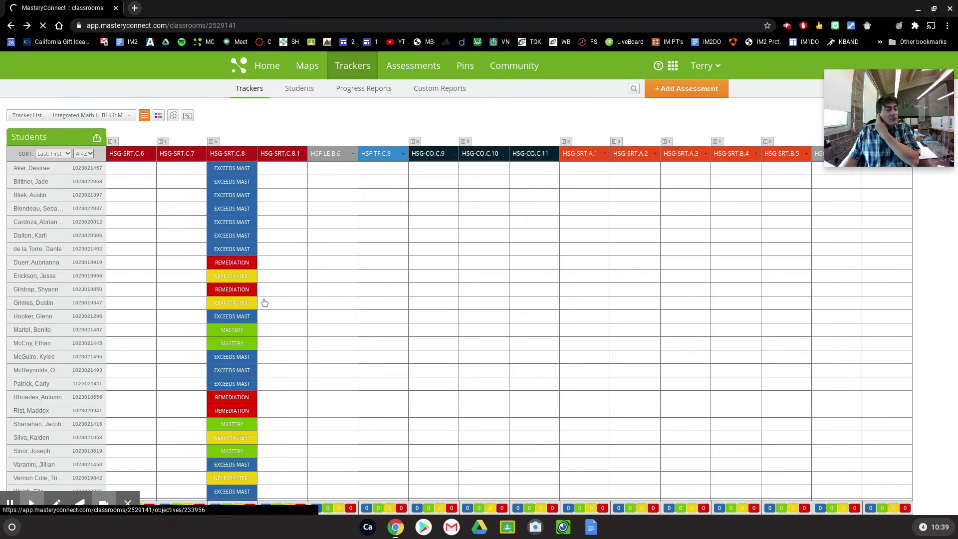
left_click(229, 155)
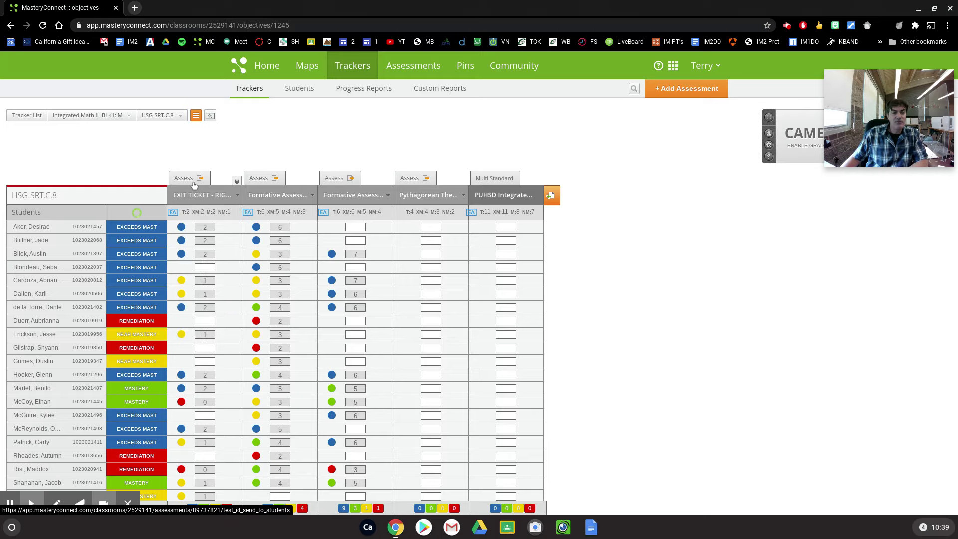
Show the Pythagorean Theorem Review Quiz's online test ID 946978, valid for 7 days
left_click(417, 180)
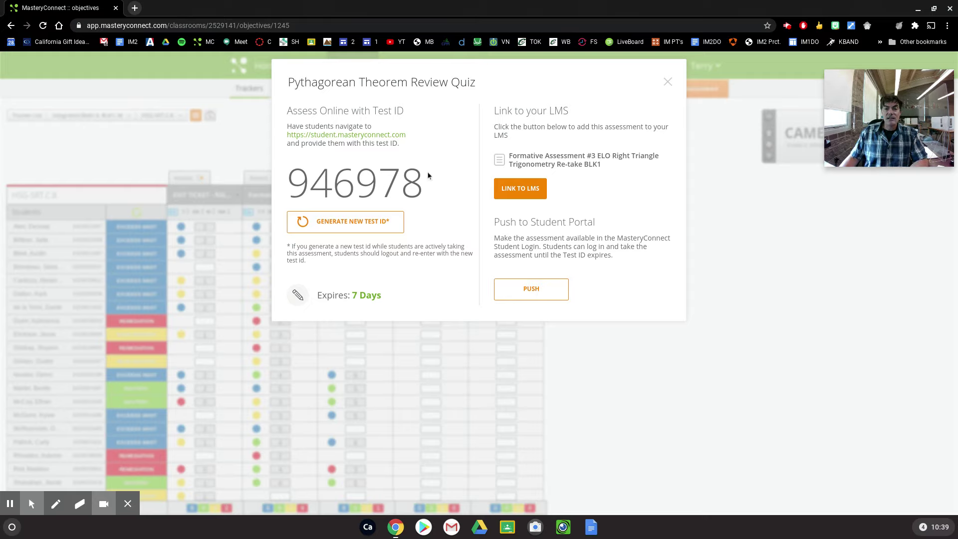
Open student.masteryconnect.com in a new tab to show the Enter Test ID page
left_click_drag(434, 190, 277, 102)
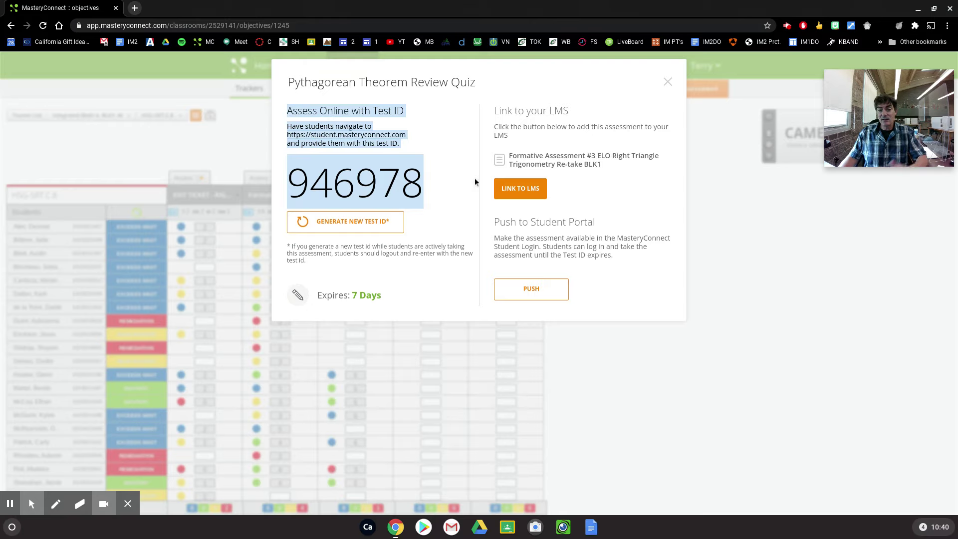
left_click(446, 182)
right_click(380, 135)
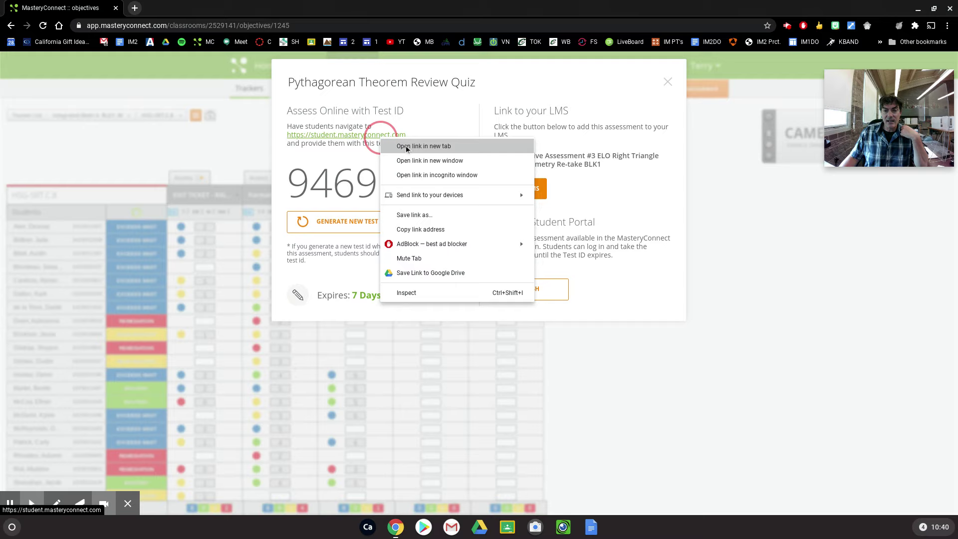
left_click(424, 146)
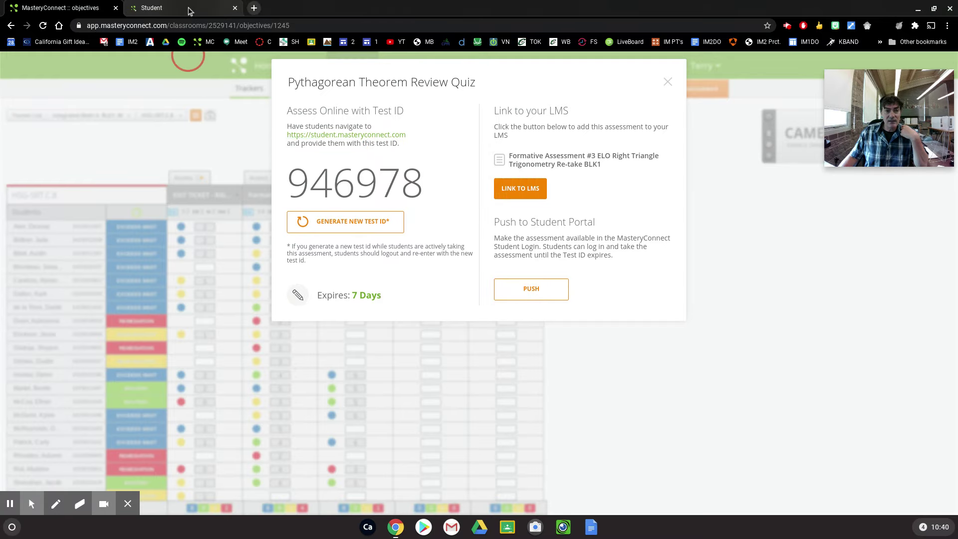
left_click(189, 9)
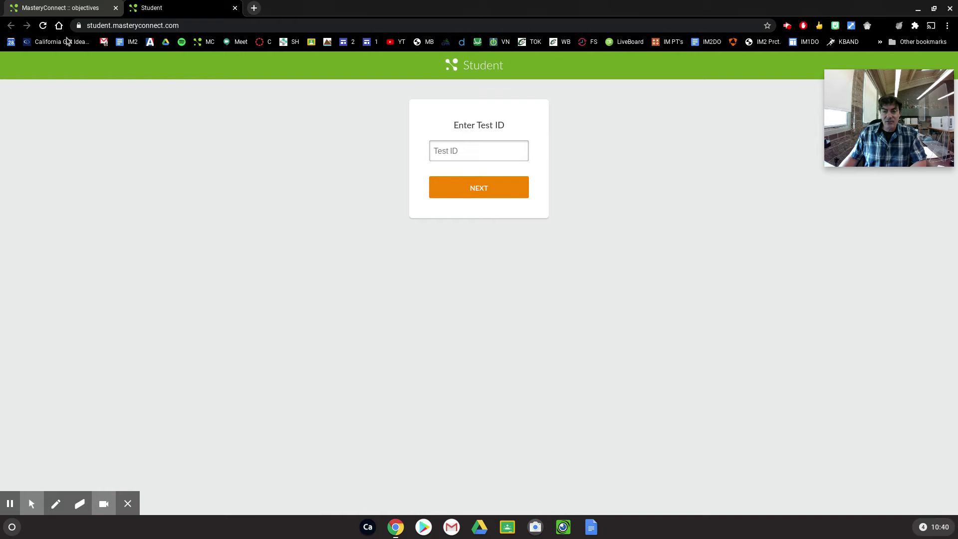
Generate the new test ID 904089 for the Pythagorean quiz, review expiry options, and close the window
left_click(64, 9)
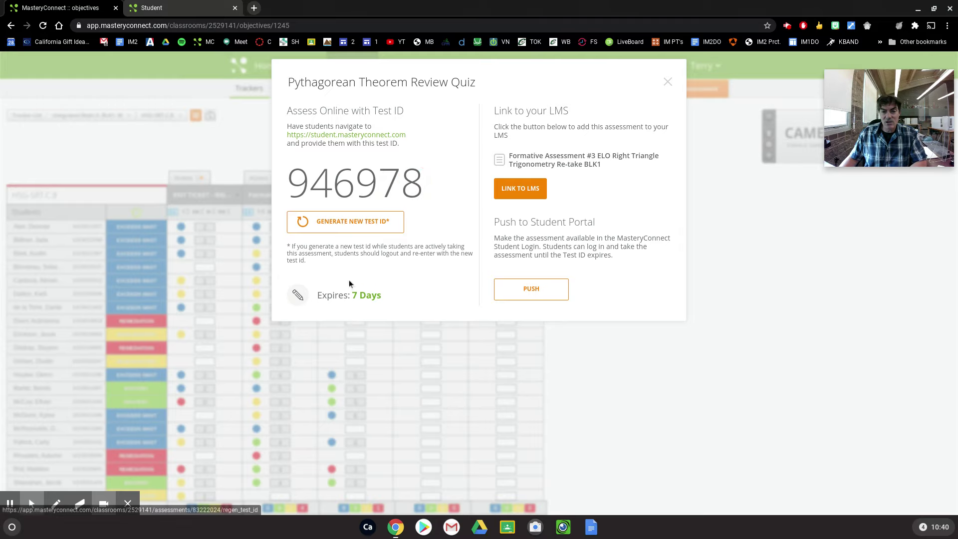
left_click(356, 223)
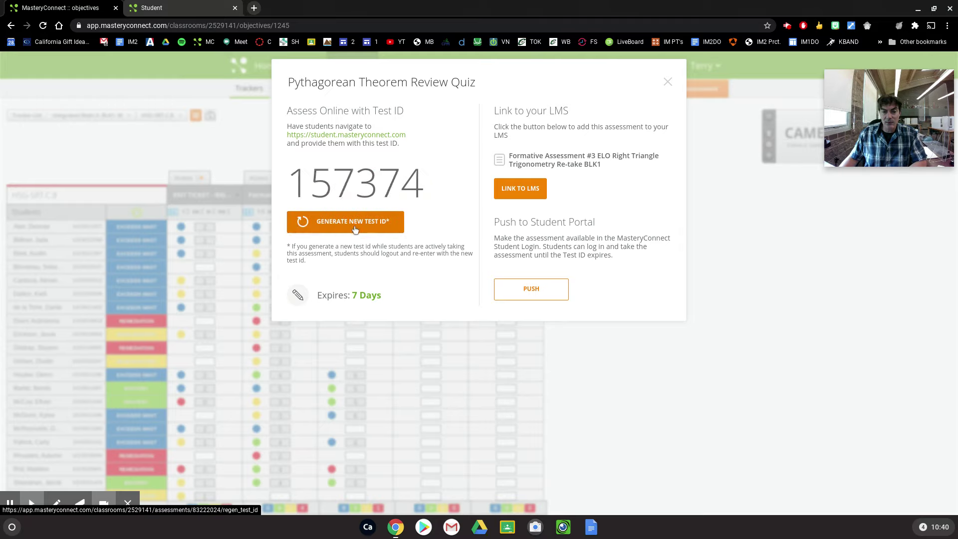
left_click(299, 296)
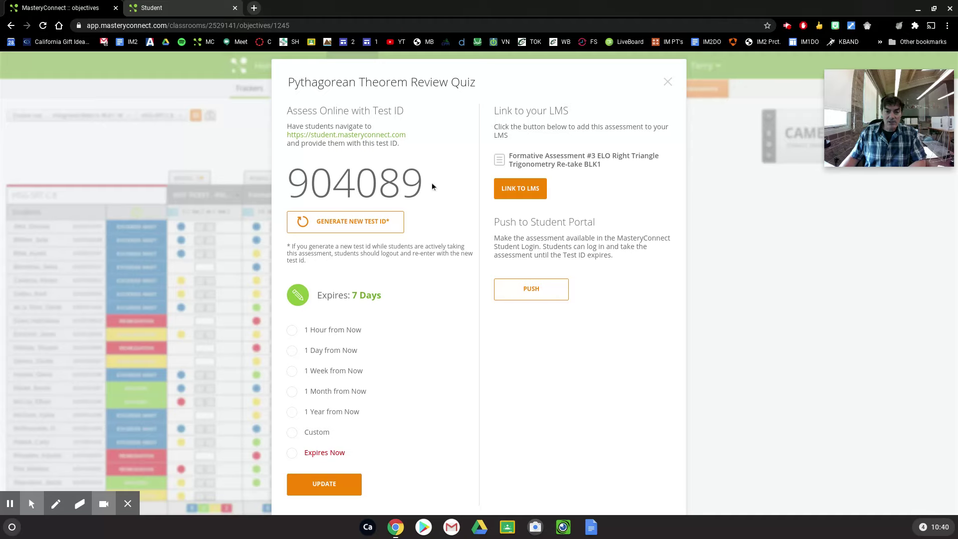
left_click_drag(412, 179, 295, 183)
left_click(453, 205)
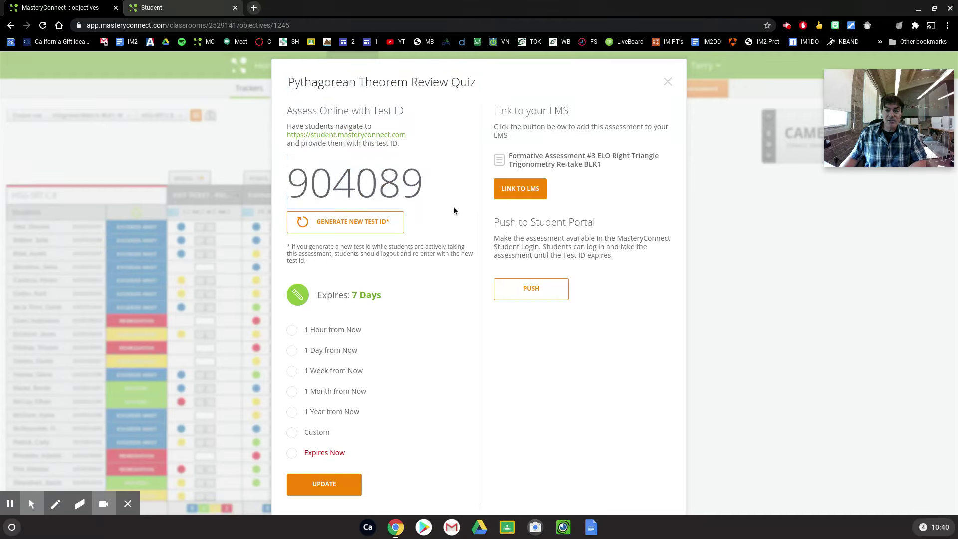
left_click(669, 83)
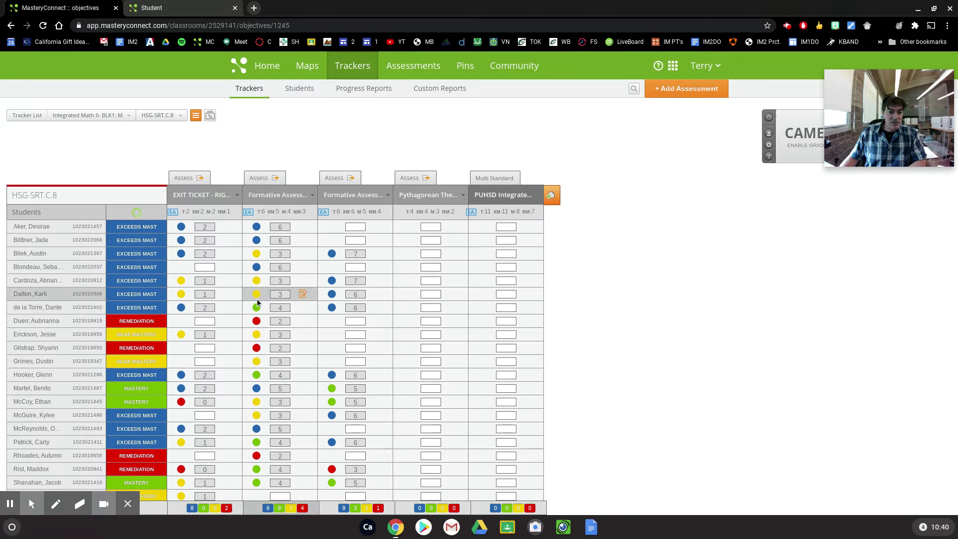
Dismiss the stray menu, reset browser zoom with Ctrl+0, and go to the Home dashboard
right_click(25, 267)
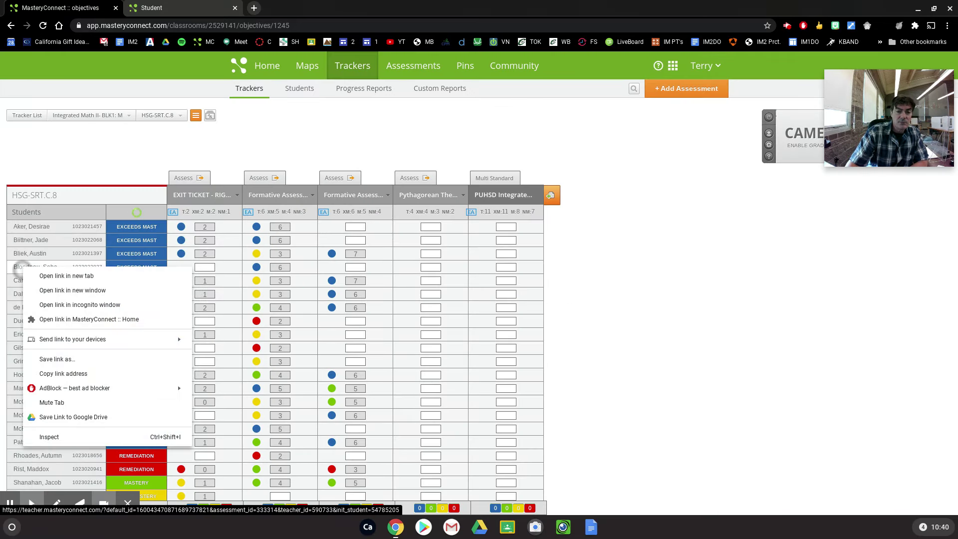
left_click(647, 230)
scroll(625, 277, "up", 5)
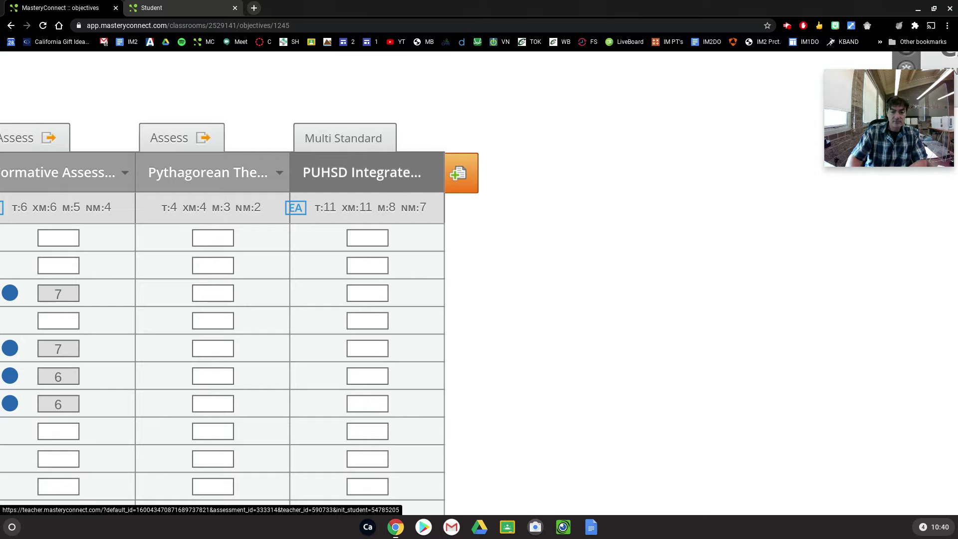
scroll(480, 280, "left", 12)
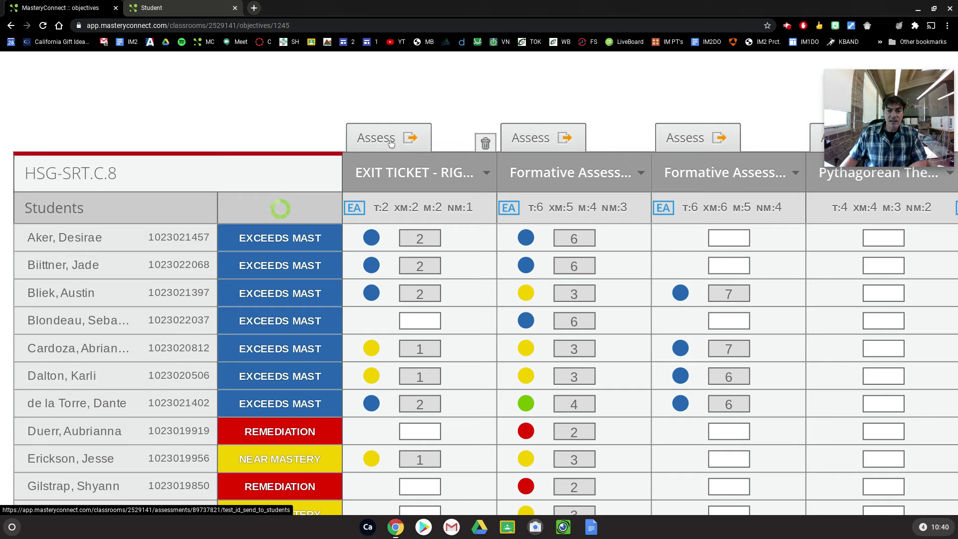
key("ctrl+0")
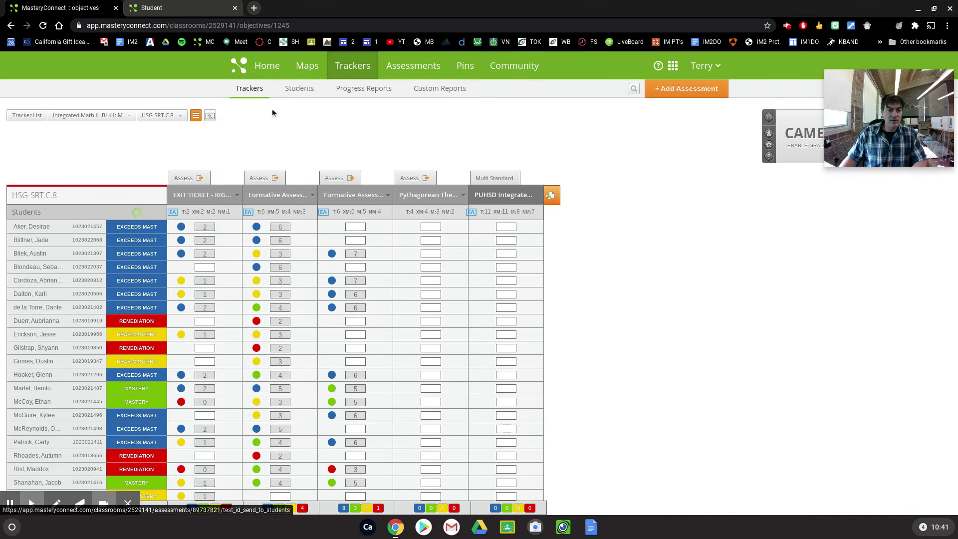
left_click(269, 64)
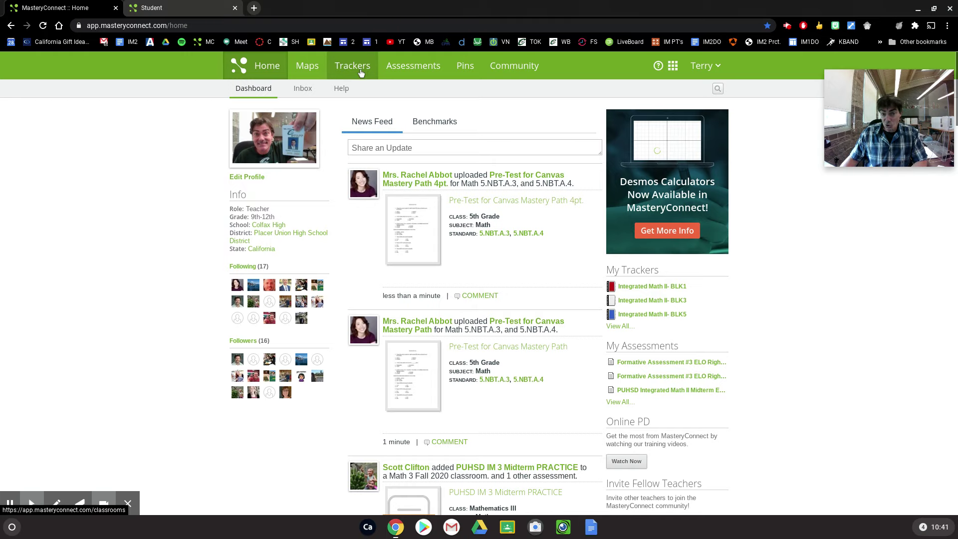
Go through Trackers and Integrated Math II- BLK1 to the HSG-SRT.C.8 column's assessments page
left_click(346, 71)
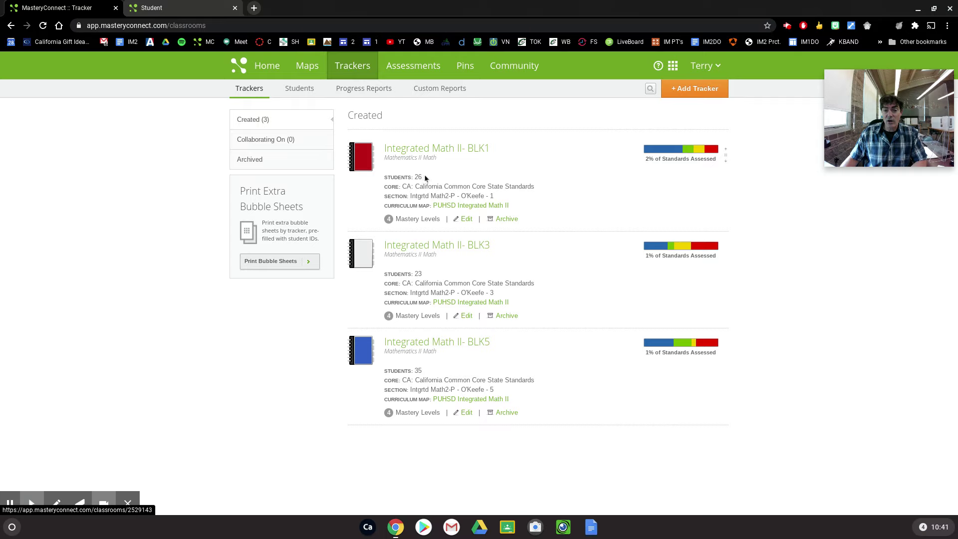
left_click(437, 150)
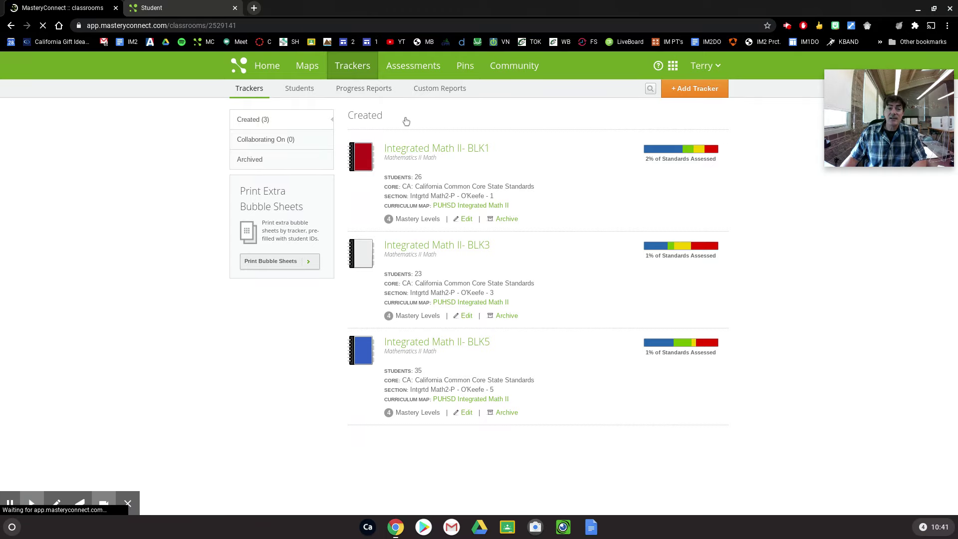
mouse_move(421, 143)
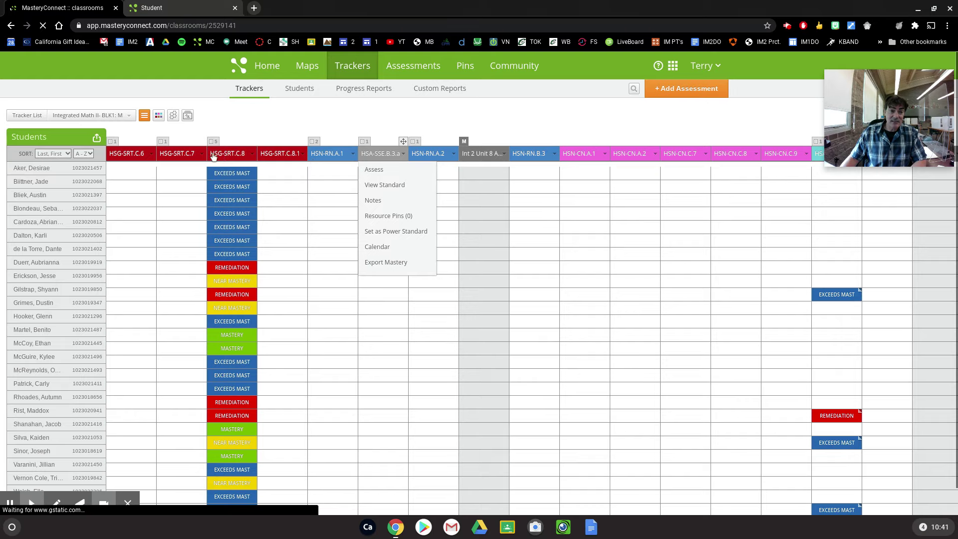
mouse_move(220, 157)
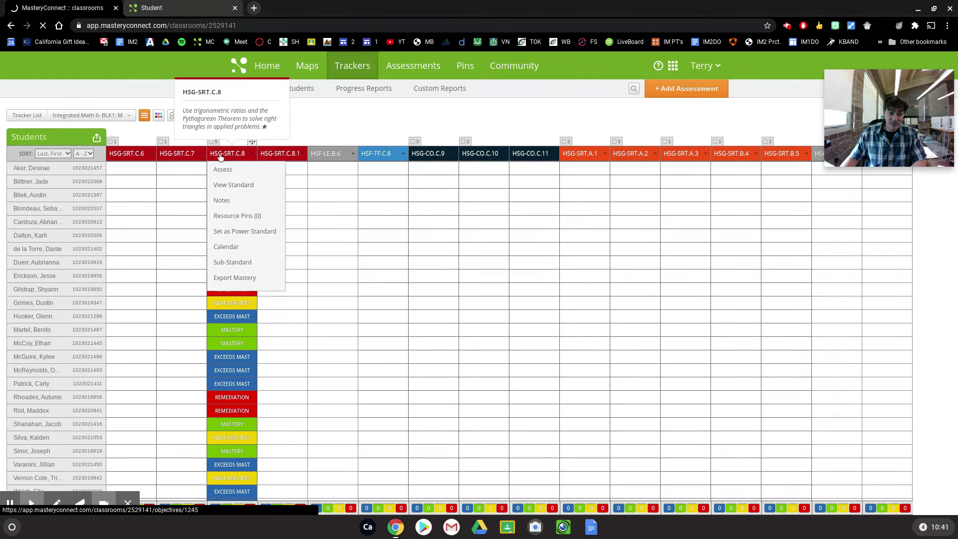
left_click(220, 156)
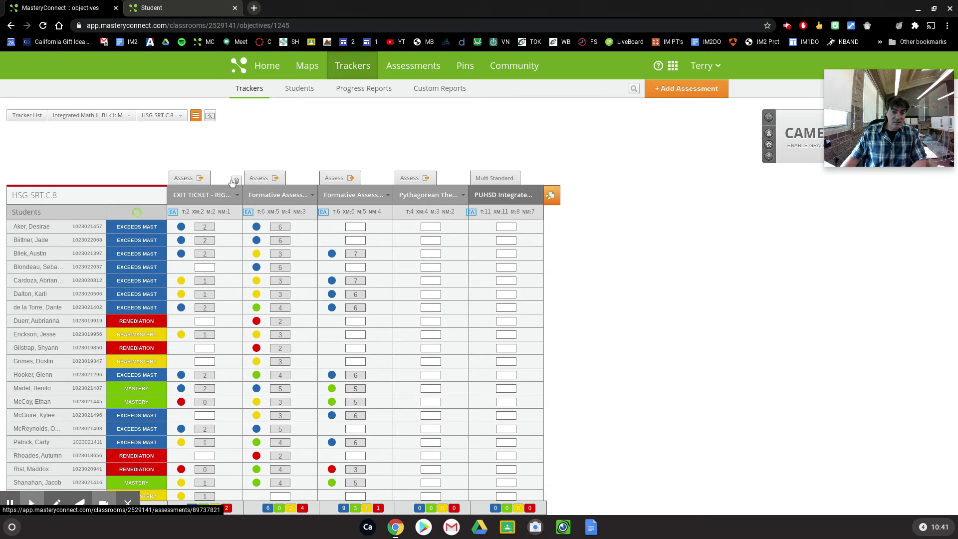
Copy the Pythagorean quiz's test ID 904089 from its online testing window
left_click(404, 178)
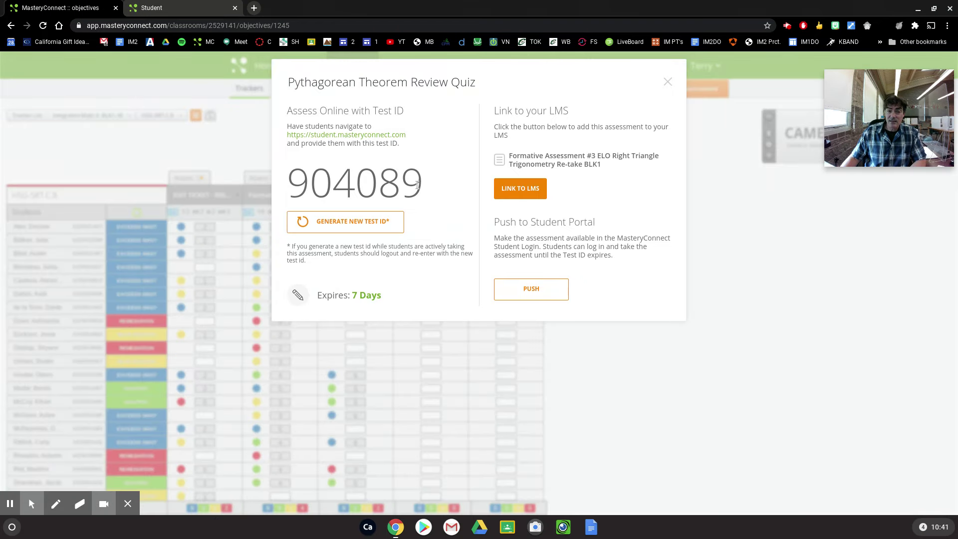
left_click_drag(423, 185, 294, 127)
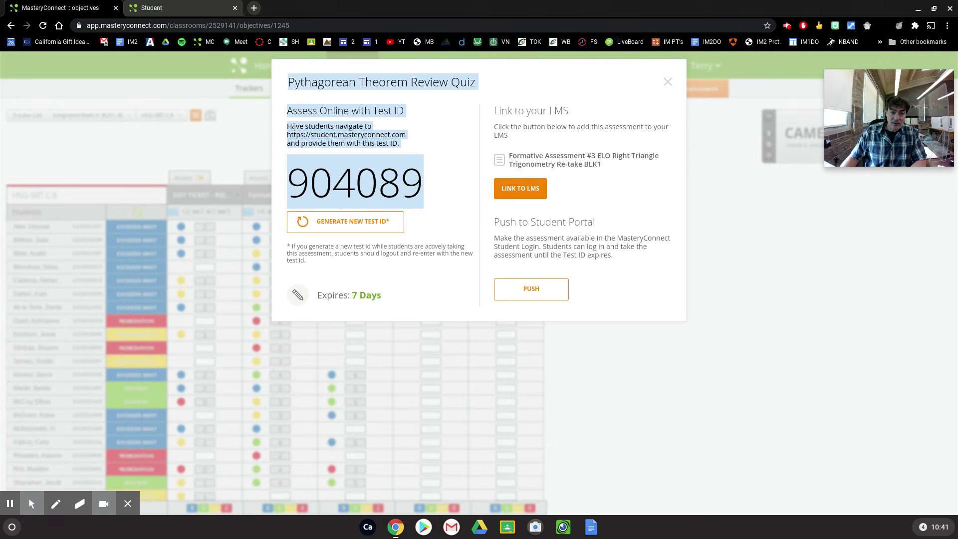
right_click(323, 83)
left_click(352, 95)
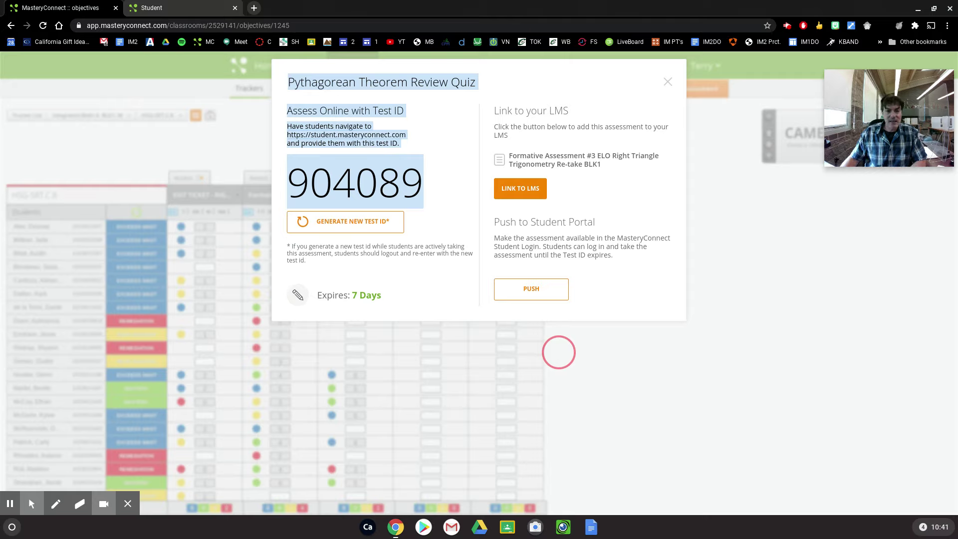
left_click(445, 135)
Open the student site in a new tab and focus the Test ID field
left_click(383, 136)
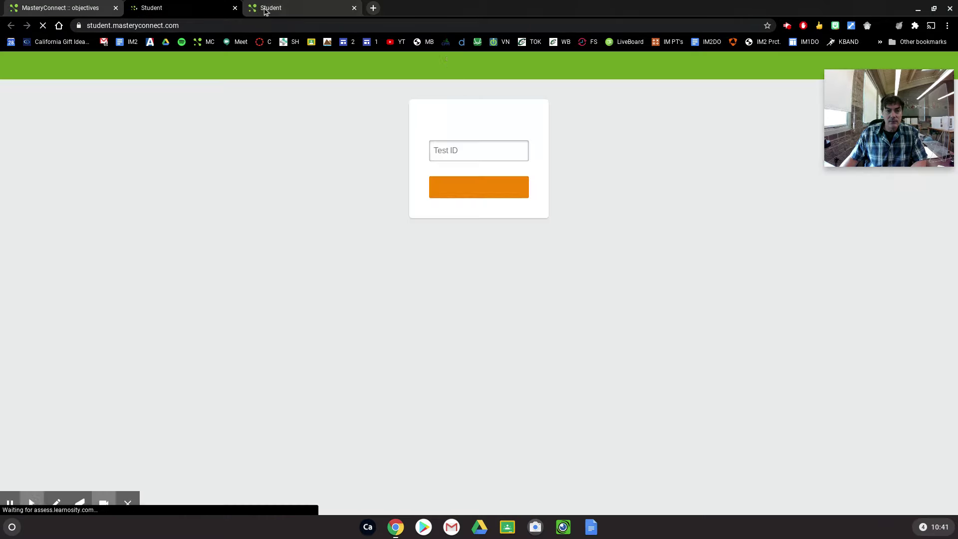
left_click(476, 151)
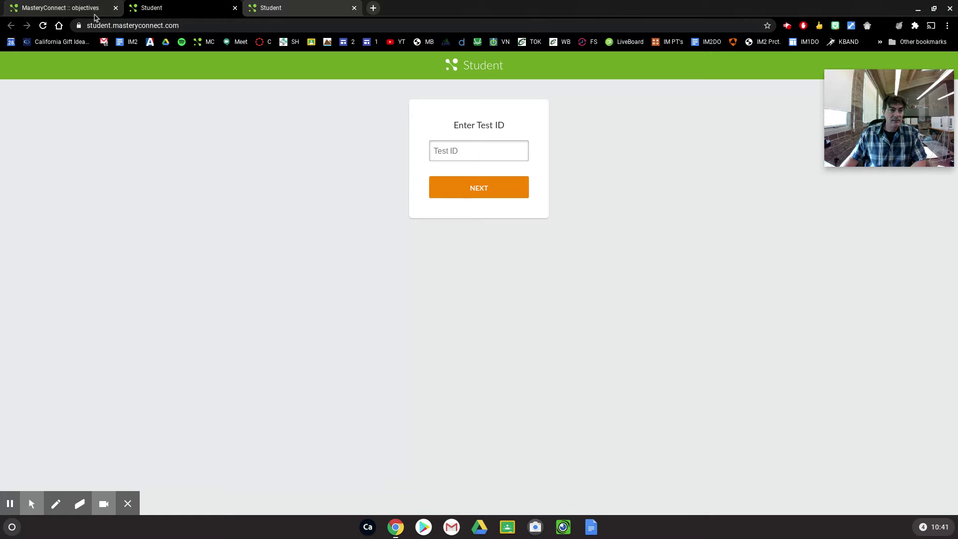
left_click(788, 26)
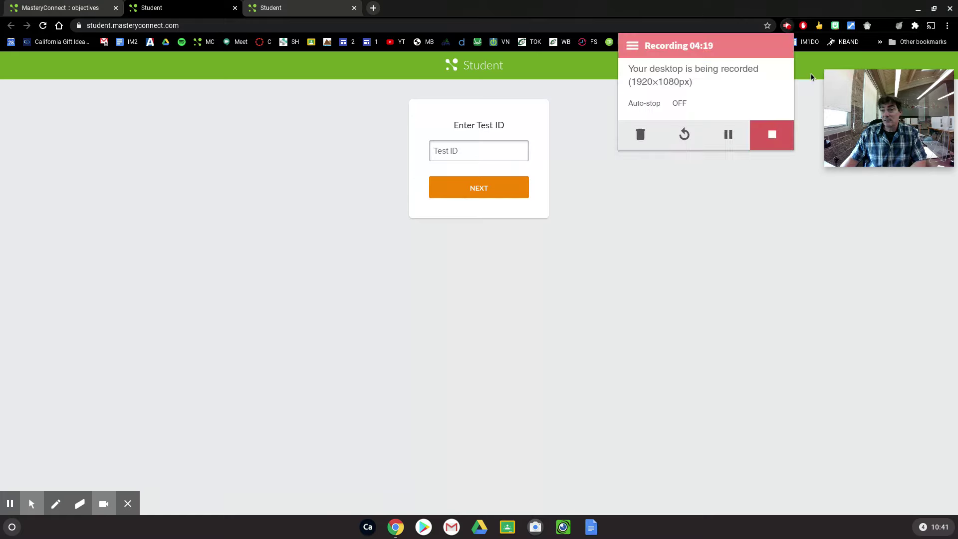